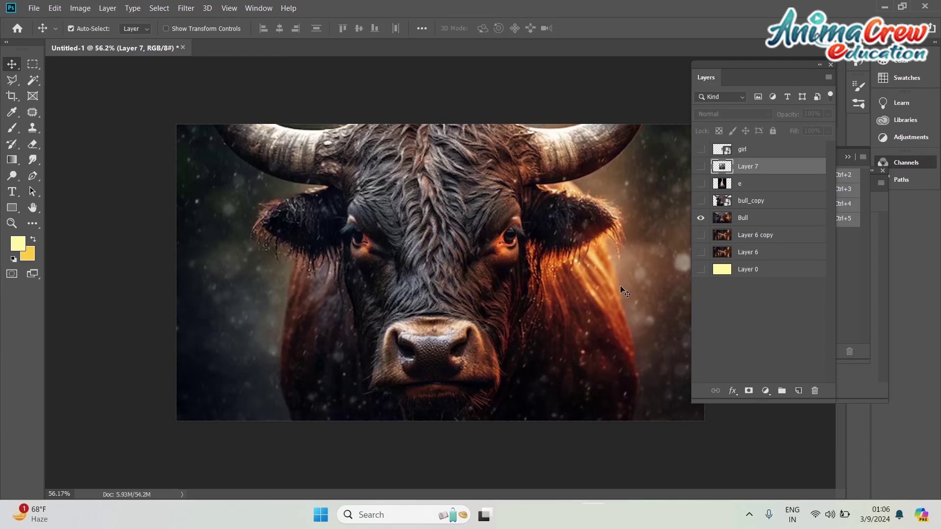
Automatically select the subject of the Bull layer
click(738, 222)
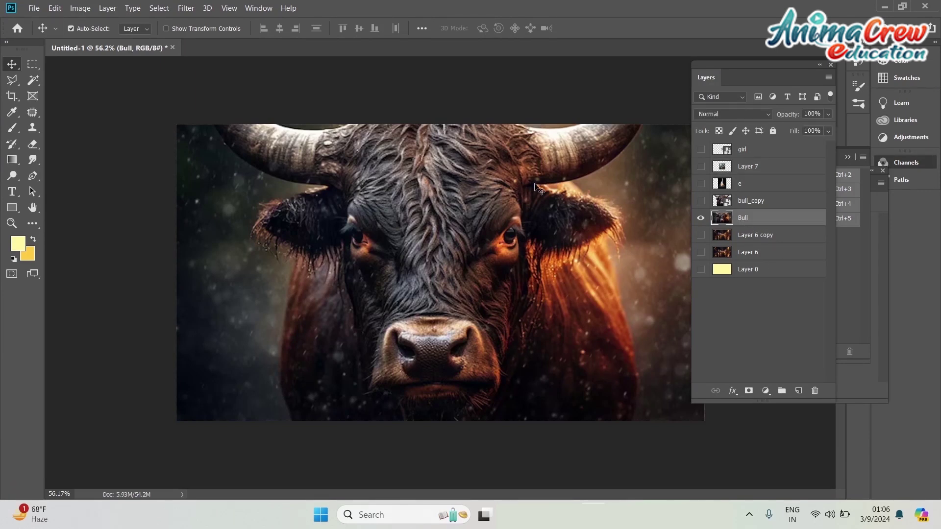
click(186, 8)
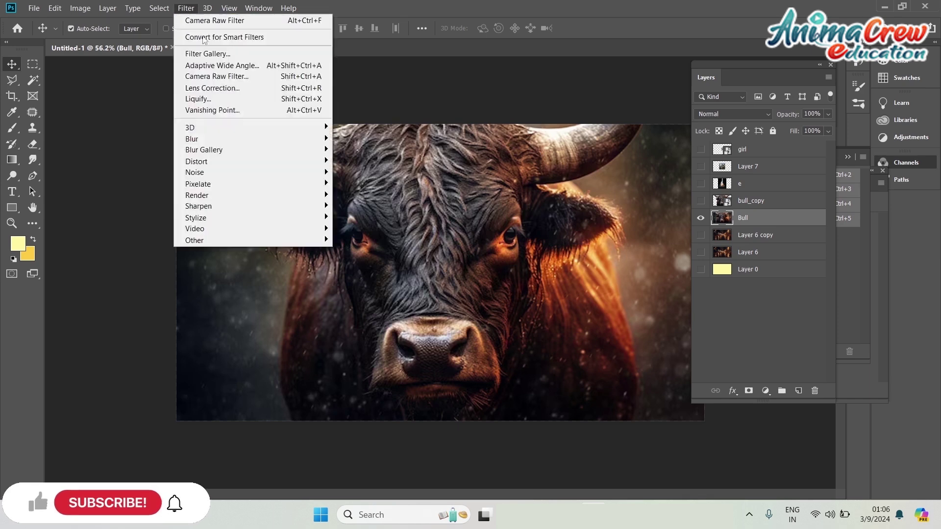
mouse_move(218, 131)
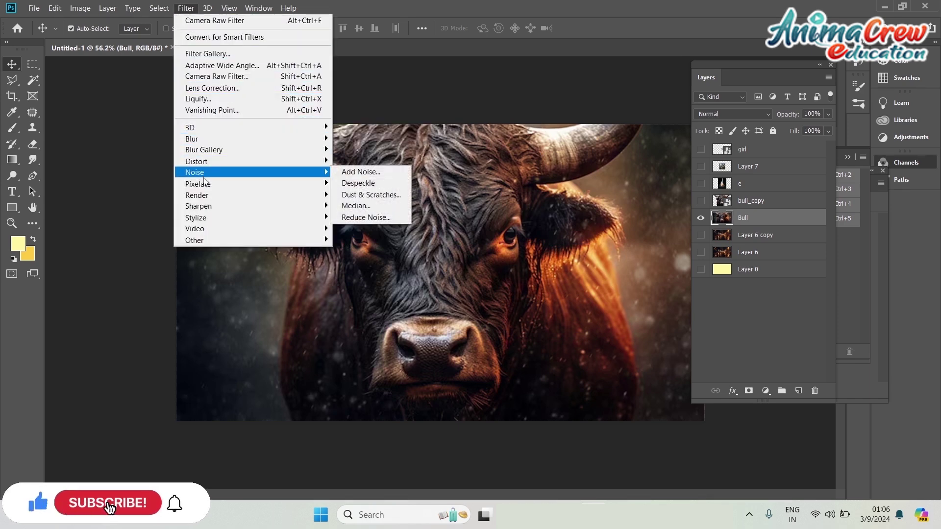
mouse_move(204, 183)
click(140, 195)
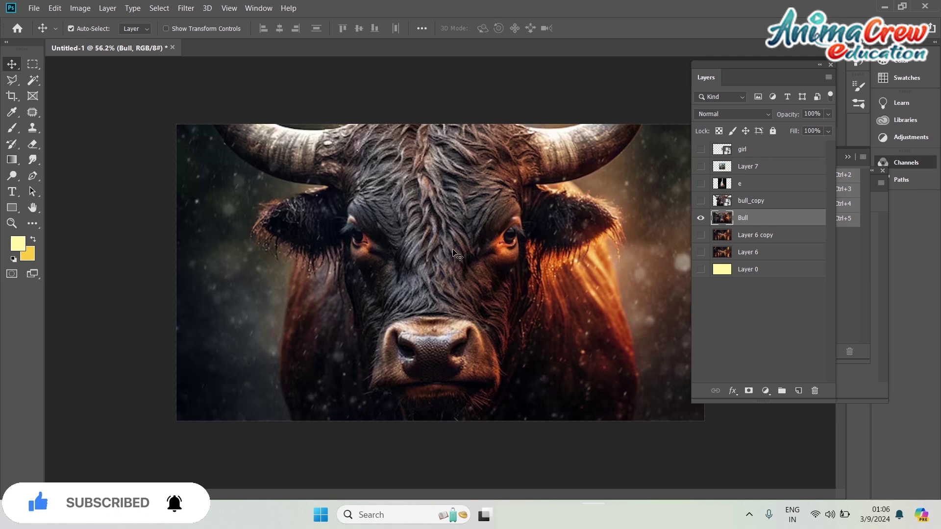
click(162, 10)
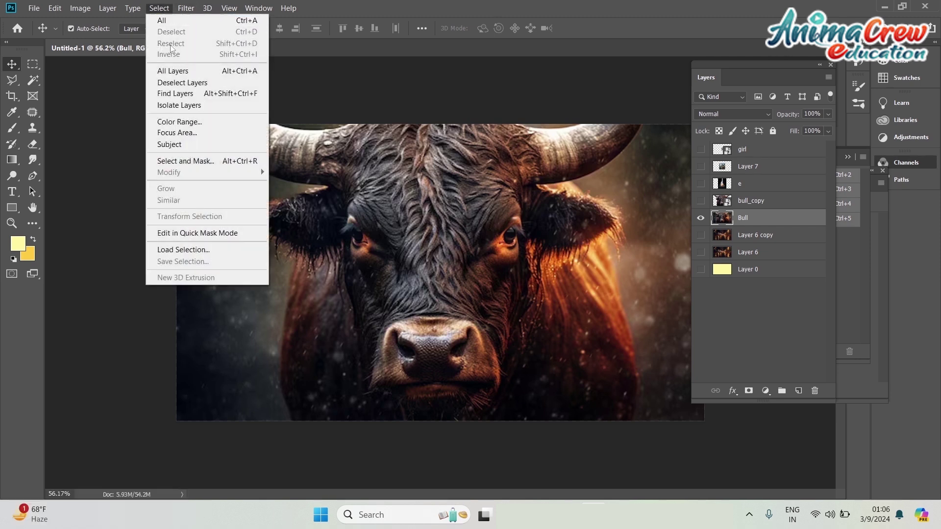
click(178, 147)
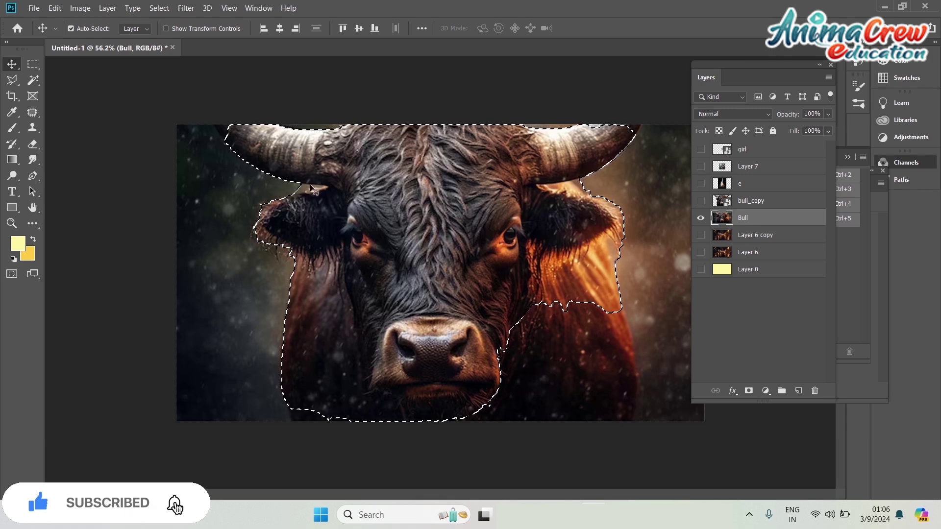
Add the missed dark flank beside the bull's muzzle to the selection with the Polygonal Lasso
key(l)
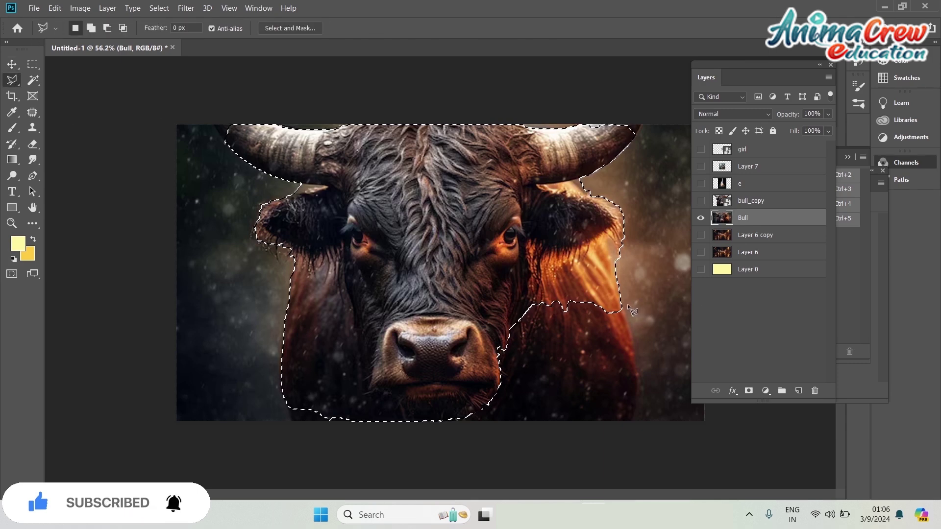
mouse_move(623, 311)
mouse_down()
mouse_move(641, 403)
mouse_move(635, 420)
mouse_move(463, 416)
mouse_move(457, 425)
mouse_move(441, 405)
mouse_move(469, 341)
mouse_move(558, 279)
mouse_up()
mouse_move(626, 314)
mouse_down()
mouse_move(634, 329)
mouse_move(623, 314)
mouse_up()
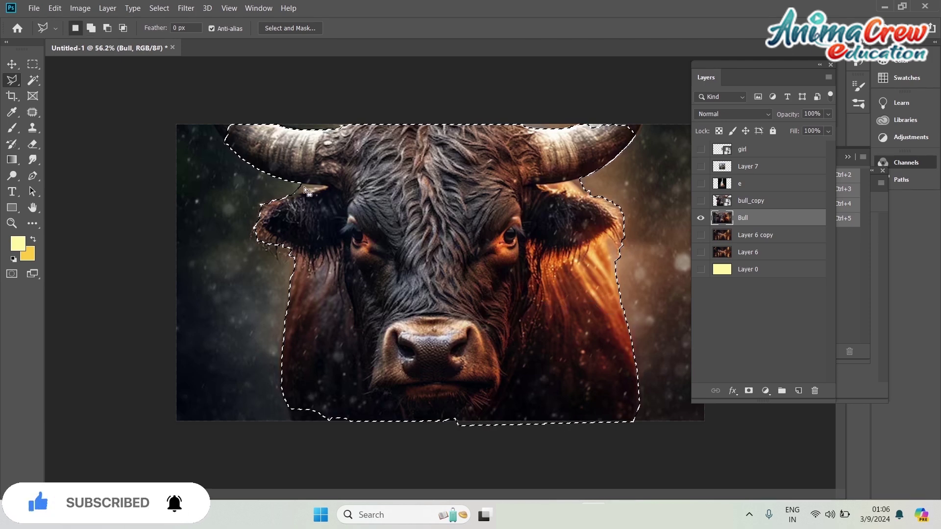
Subtract the background gaps between the horns and ears from the selection, and add the missed lower edge of the bull's body
mouse_move(301, 184)
mouse_down()
mouse_move(329, 188)
mouse_move(294, 198)
mouse_move(302, 183)
mouse_up()
key(alt)
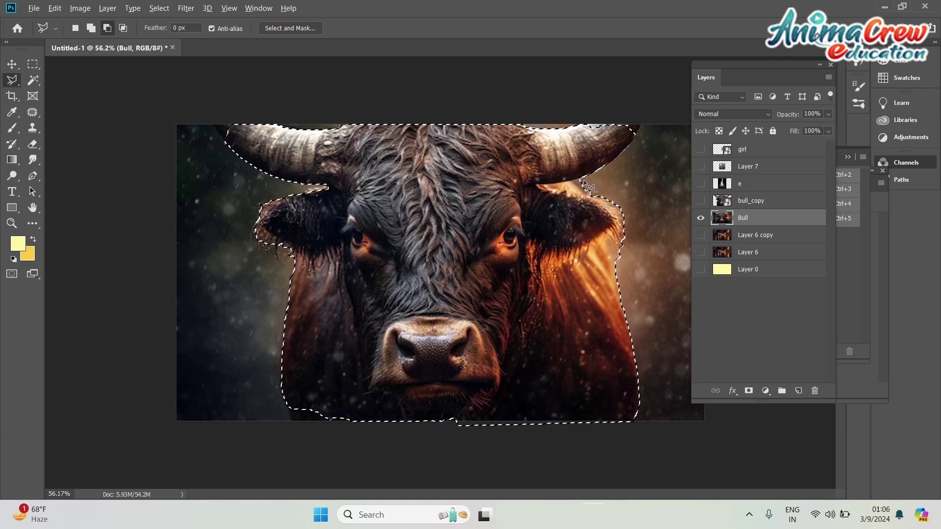
mouse_move(580, 177)
mouse_down()
mouse_move(570, 188)
mouse_move(610, 200)
mouse_move(607, 183)
mouse_move(594, 178)
mouse_move(587, 187)
mouse_up()
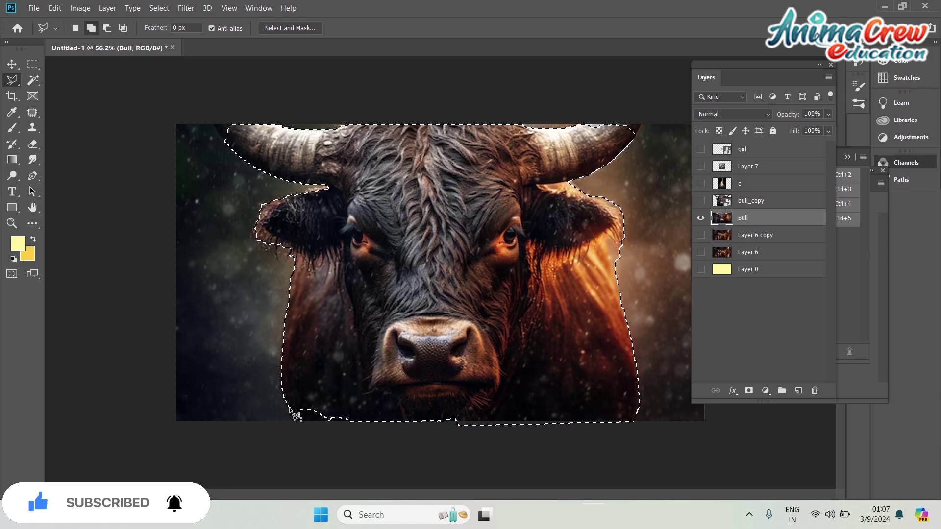
mouse_move(290, 410)
mouse_down()
mouse_move(292, 424)
mouse_move(329, 428)
mouse_move(337, 409)
mouse_move(309, 401)
mouse_move(293, 410)
mouse_up()
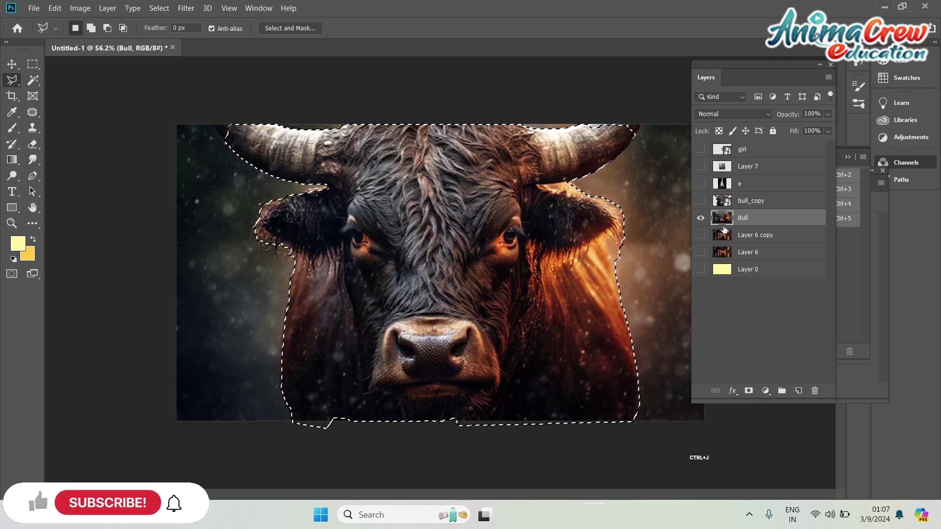
Isolate the bull on its own layer, bull_copy, and show it over the Layer 6 background with the Bull layer hidden
key(ctrl+j)
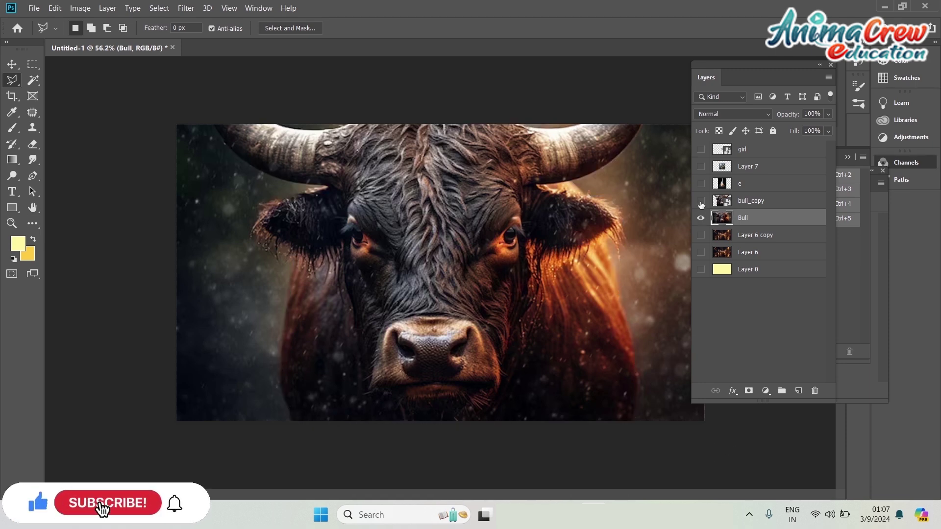
click(701, 201)
click(700, 217)
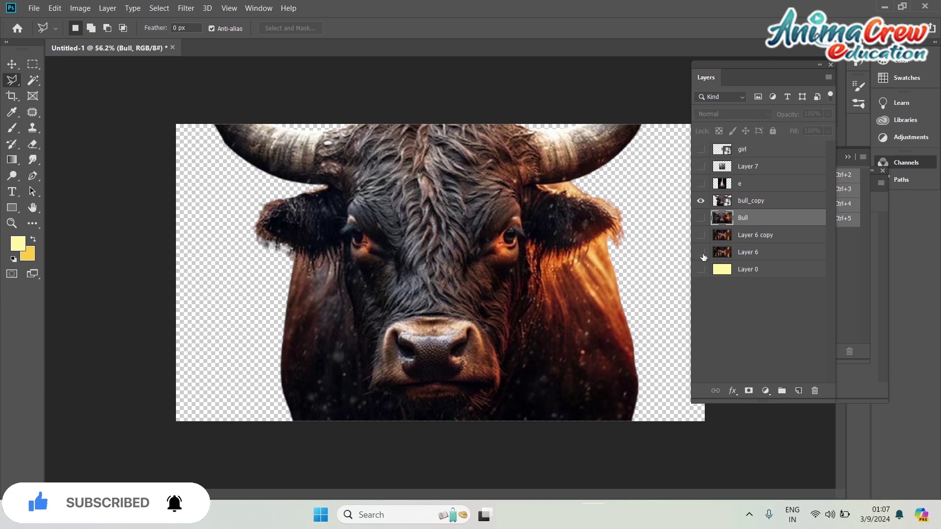
click(701, 252)
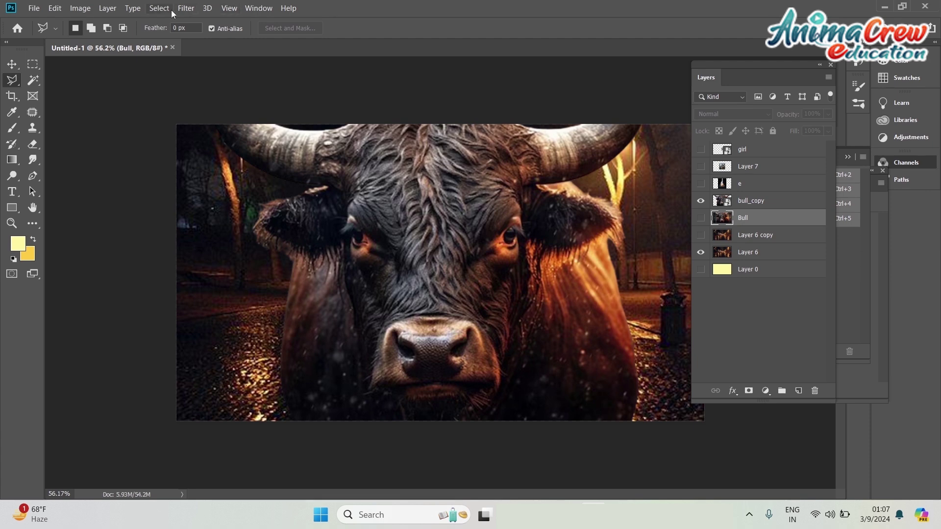
Apply a Gaussian Blur with a radius of 8.0 pixels to the Layer 6 background
click(186, 7)
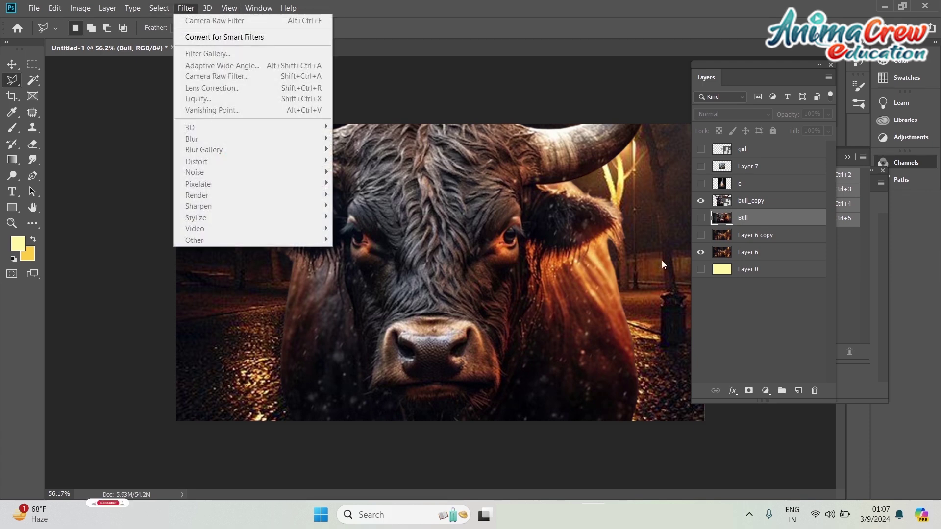
click(747, 252)
click(185, 11)
mouse_move(212, 143)
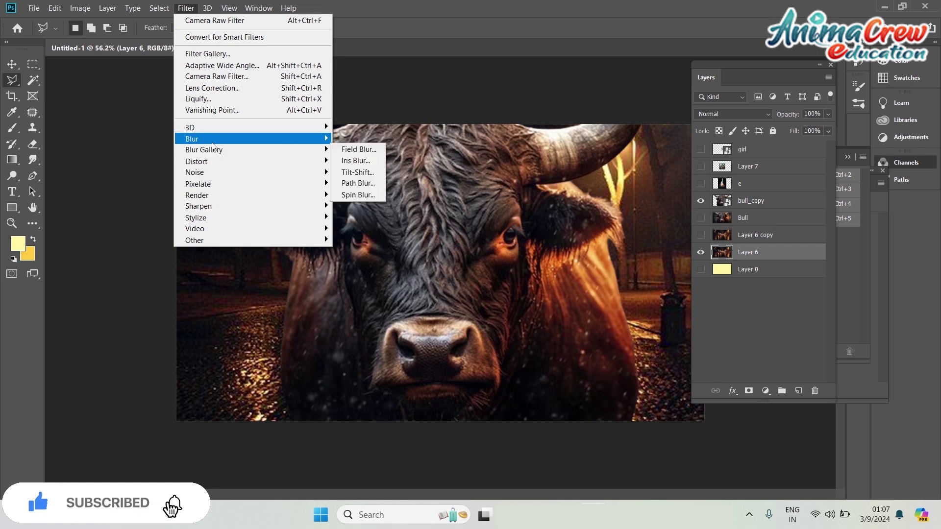
click(363, 184)
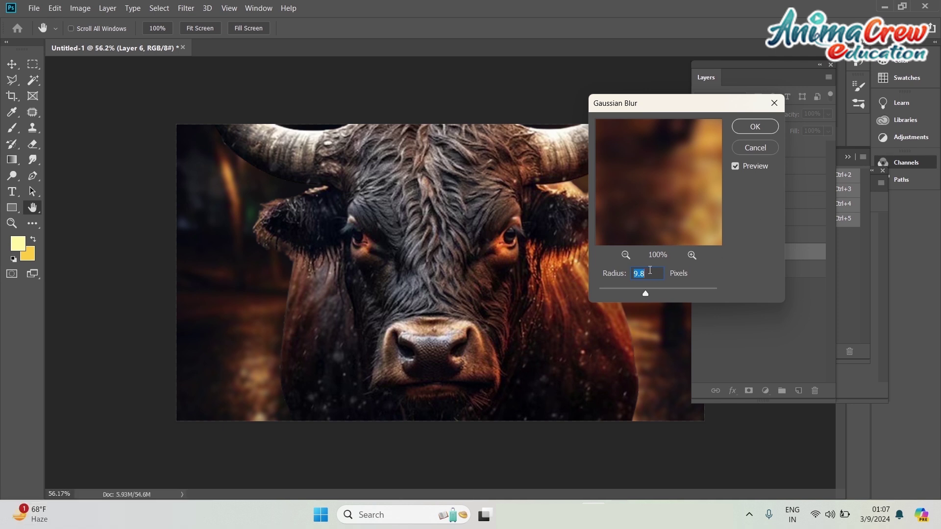
drag(649, 294, 639, 297)
click(639, 294)
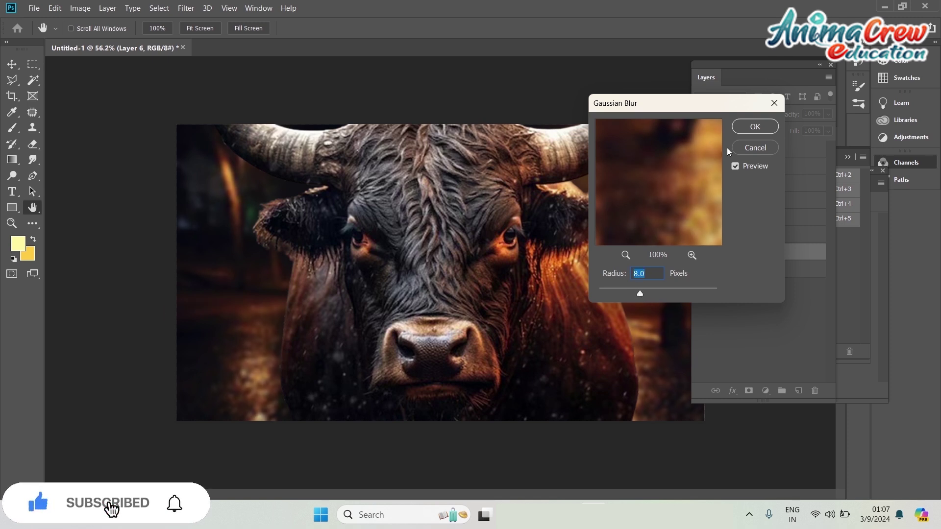
click(753, 128)
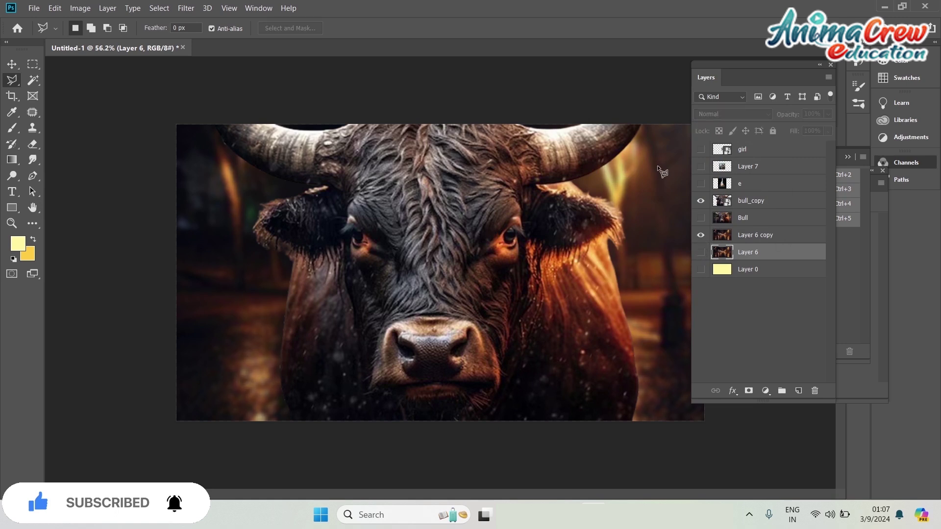
Show the cave image on layer e, place it over the bull's face and reduce its opacity to 86%
key(v)
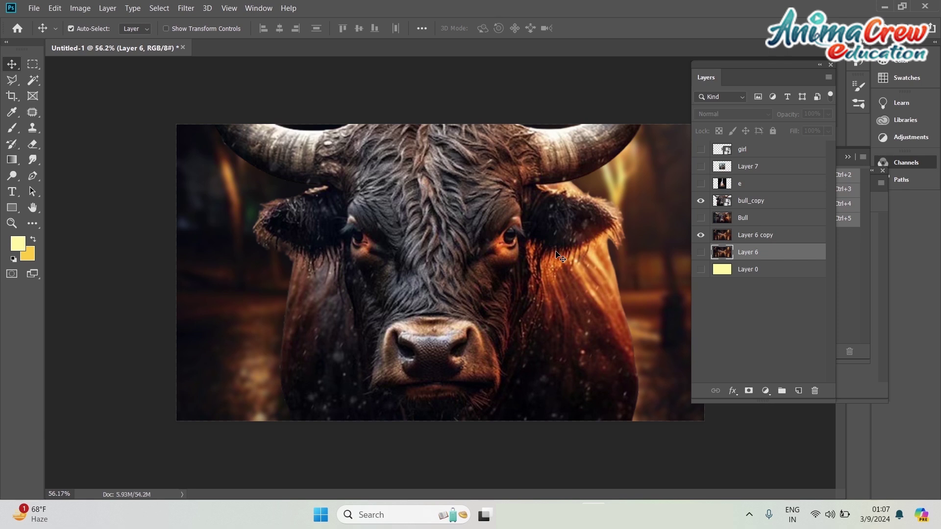
click(700, 183)
drag(483, 249, 494, 218)
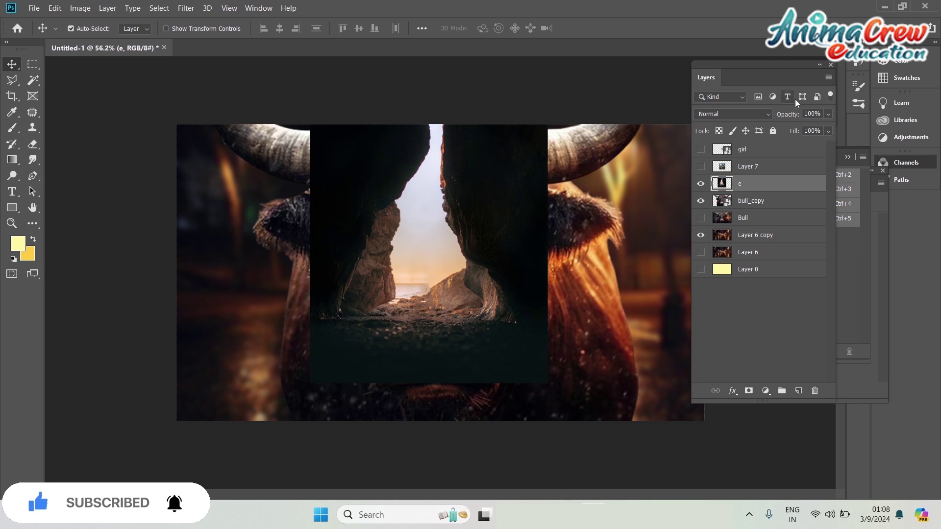
click(828, 115)
drag(830, 128, 816, 129)
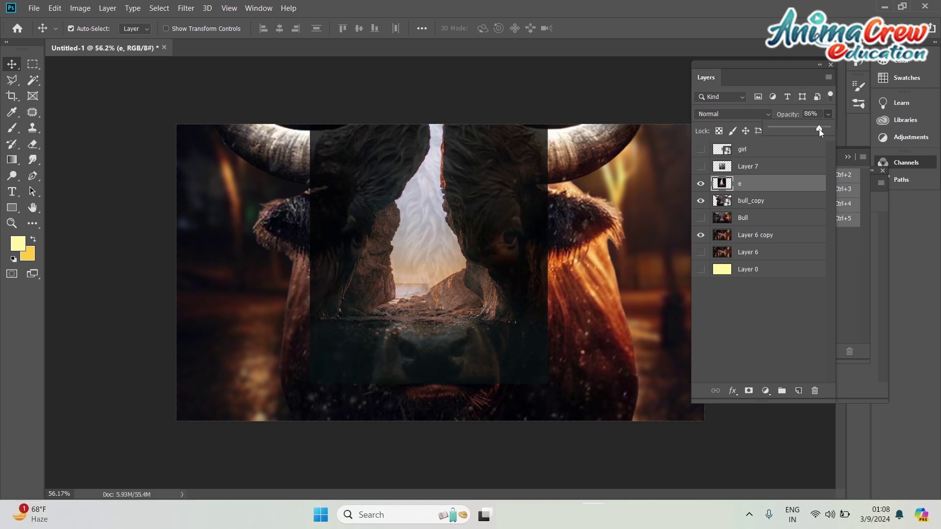
Add a layer mask to layer e and paint with black to hide the dark rock around the cave opening, revealing the bull's face
click(748, 392)
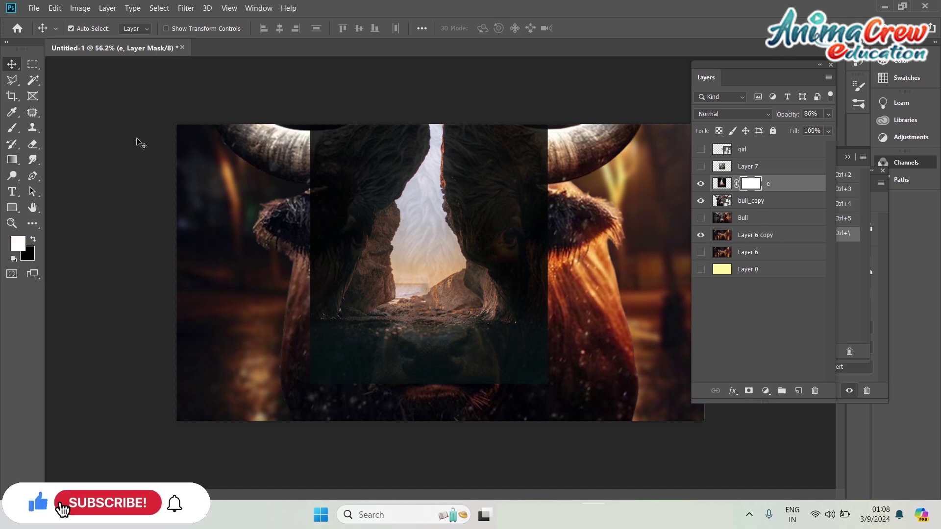
key(b)
click(30, 240)
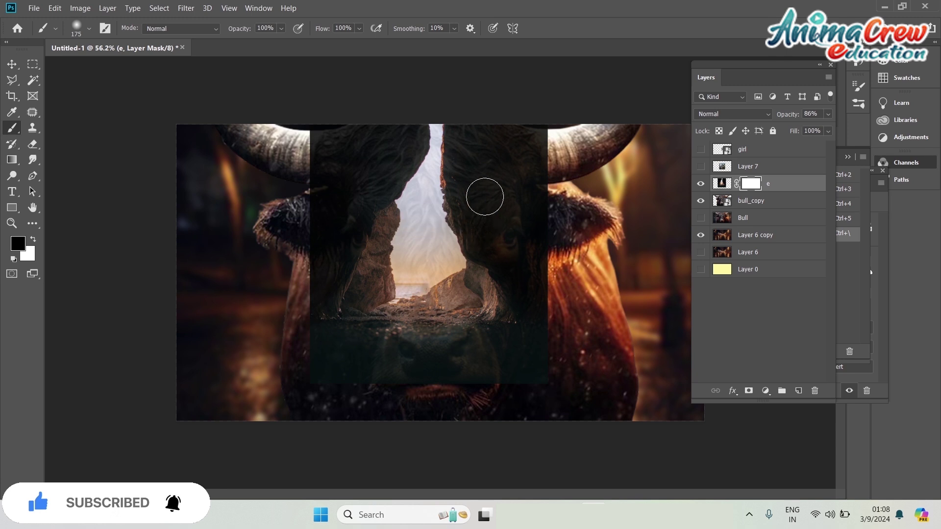
mouse_move(464, 134)
mouse_down()
mouse_move(482, 216)
mouse_move(526, 277)
mouse_move(534, 322)
mouse_up()
mouse_move(539, 369)
mouse_down()
mouse_move(441, 348)
mouse_move(339, 372)
mouse_move(592, 379)
mouse_up()
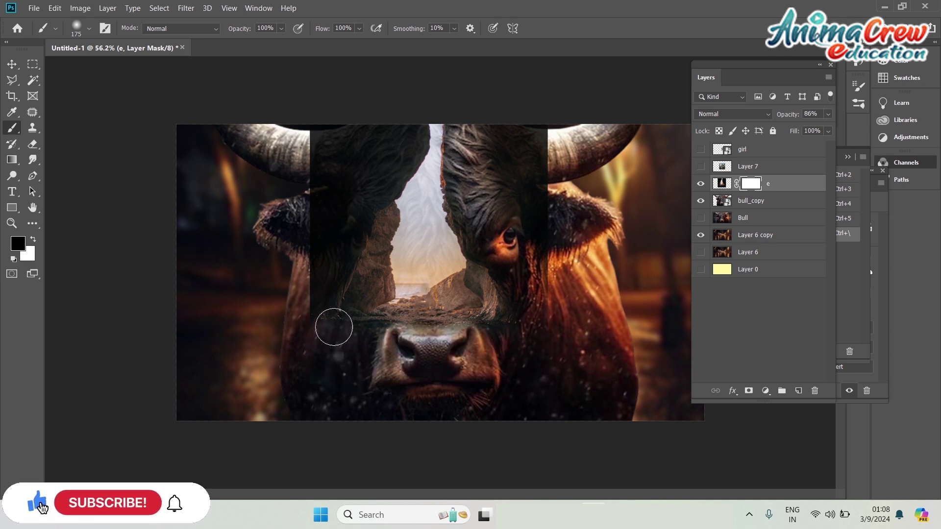
mouse_move(321, 307)
mouse_down()
mouse_move(357, 186)
mouse_move(343, 195)
mouse_move(310, 278)
mouse_move(323, 198)
mouse_move(316, 127)
mouse_move(320, 184)
mouse_move(383, 120)
mouse_move(365, 176)
mouse_move(409, 113)
mouse_move(404, 144)
mouse_move(354, 183)
mouse_up()
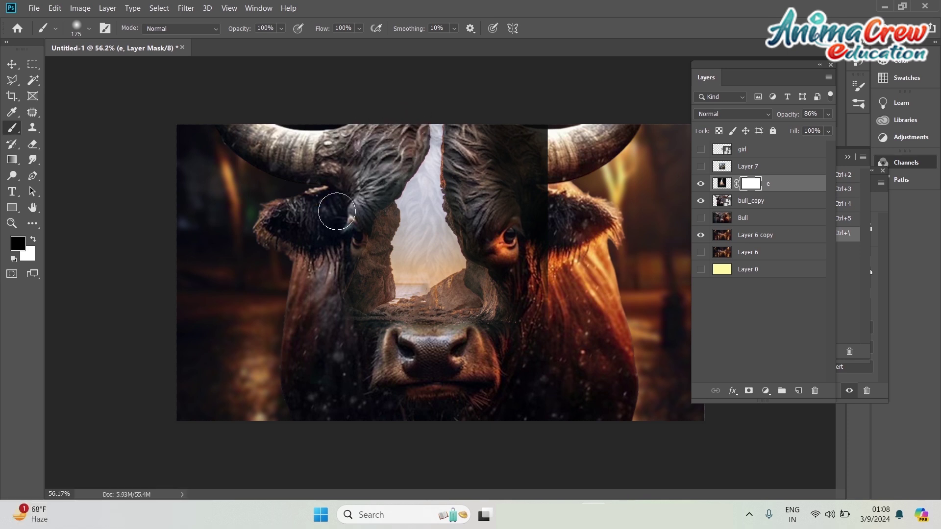
mouse_move(323, 264)
mouse_down()
mouse_move(330, 305)
mouse_move(339, 324)
mouse_move(336, 296)
mouse_move(347, 337)
mouse_move(323, 296)
mouse_move(331, 254)
mouse_move(337, 312)
mouse_up()
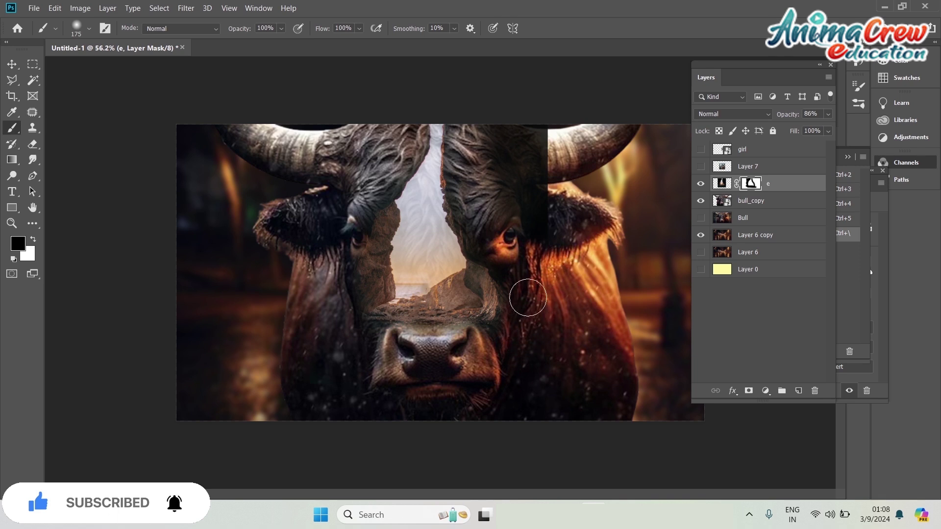
drag(509, 223, 529, 286)
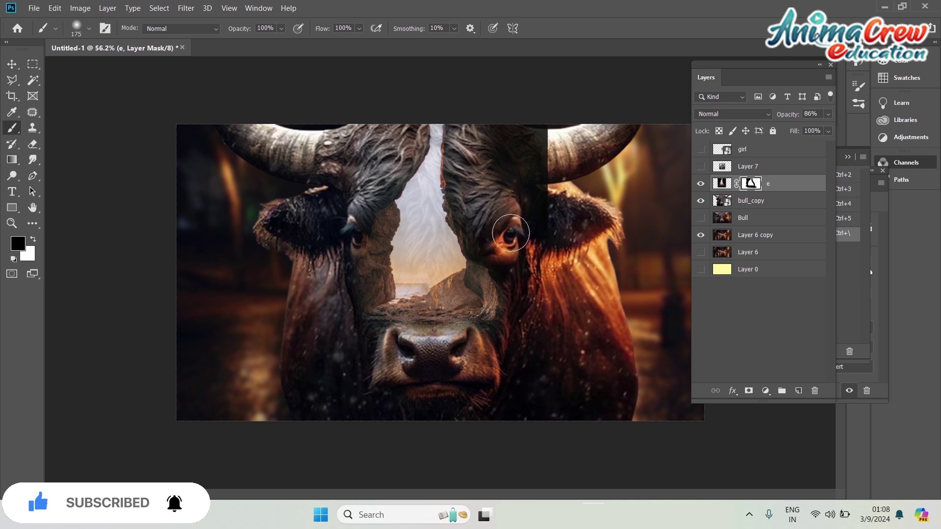
mouse_move(529, 130)
mouse_down()
mouse_move(552, 260)
mouse_move(519, 142)
mouse_up()
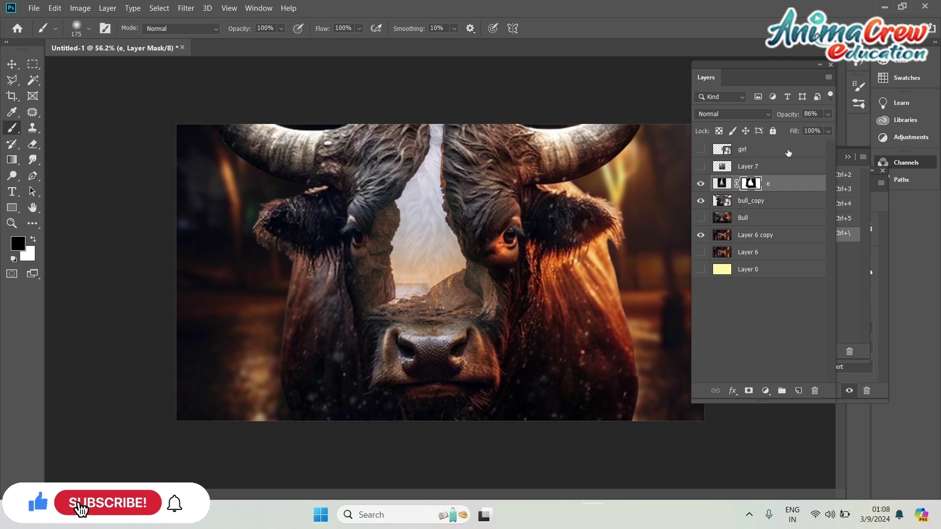
Restore layer e's opacity to 100% and touch up its mask with black beside the bull's muzzle
click(828, 116)
drag(819, 128, 832, 128)
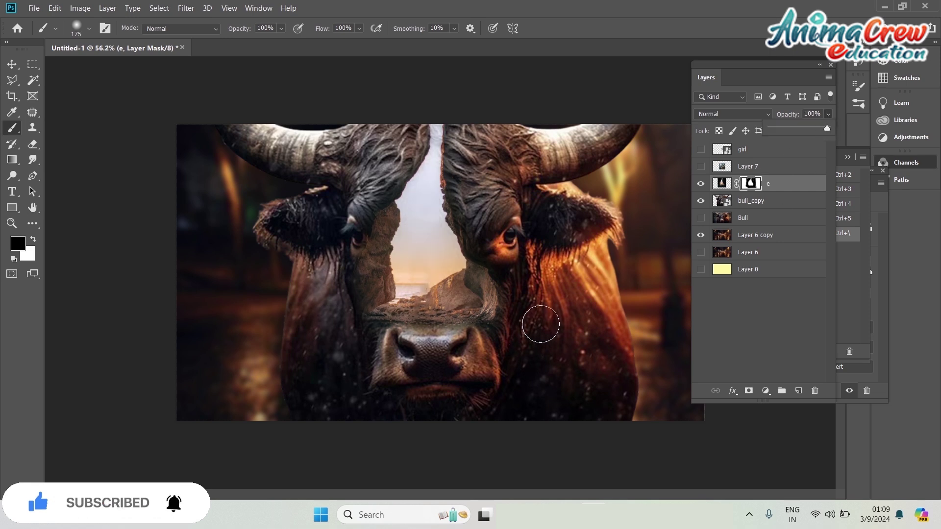
click(530, 324)
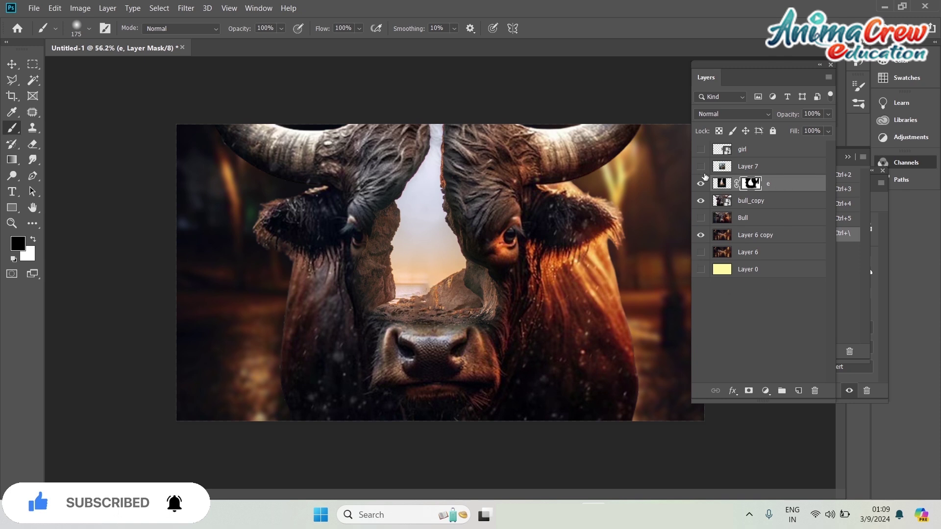
Show the train landscape on Layer 7 and move it up over the bull's forehead
click(700, 167)
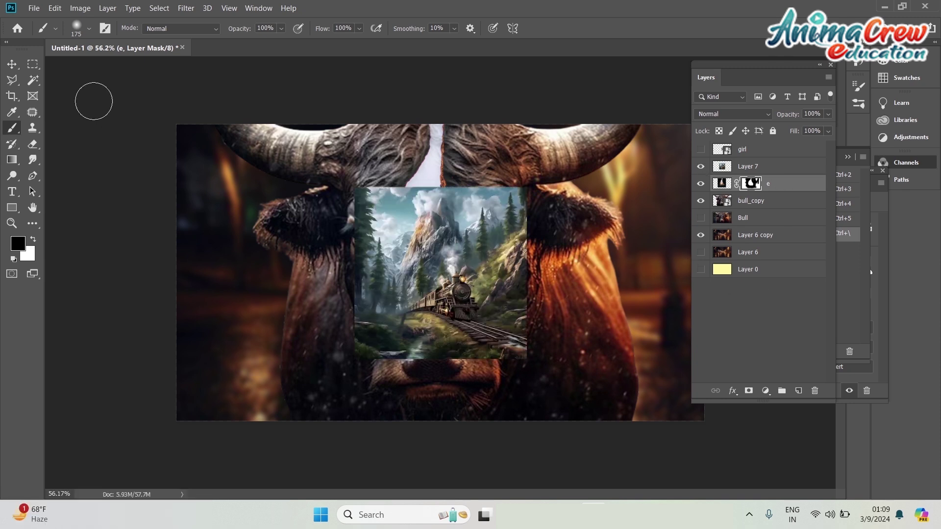
click(12, 64)
drag(454, 267, 448, 204)
Scale the train landscape on Layer 7 to 135.81% and position it over the cave opening and the bull's left-hand eye
key(ctrl)
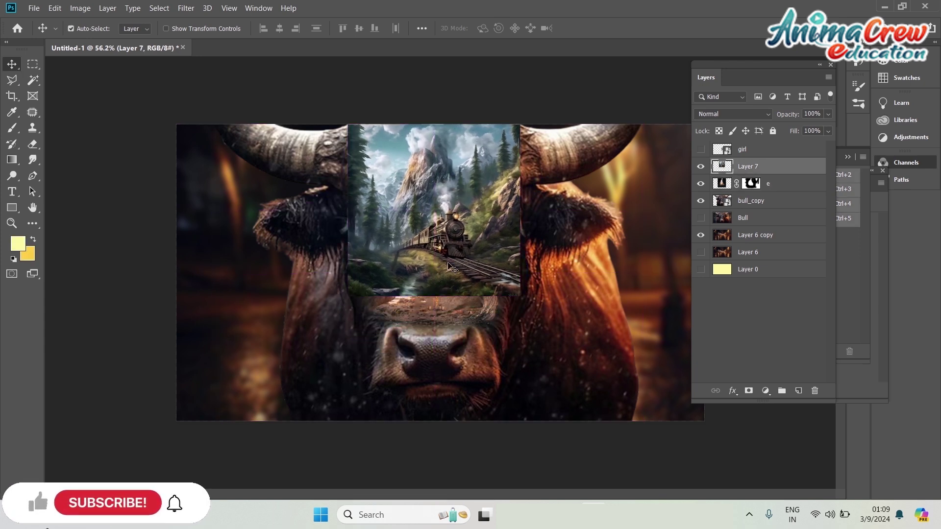
key(ctrl+t)
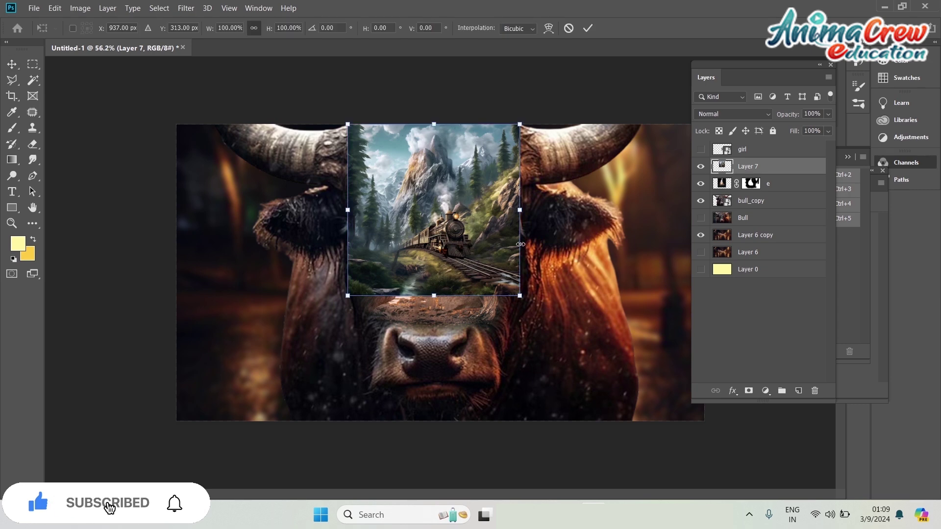
drag(521, 296, 477, 321)
click(590, 29)
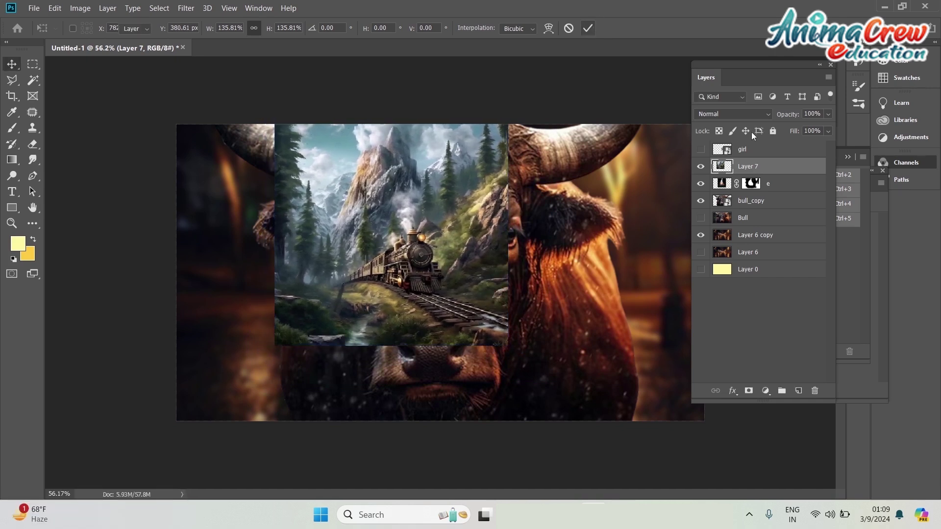
Lower Layer 7's opacity to 29% and shift the train landscape slightly right so the train sits in the cave opening
drag(812, 130, 787, 134)
drag(426, 269, 453, 272)
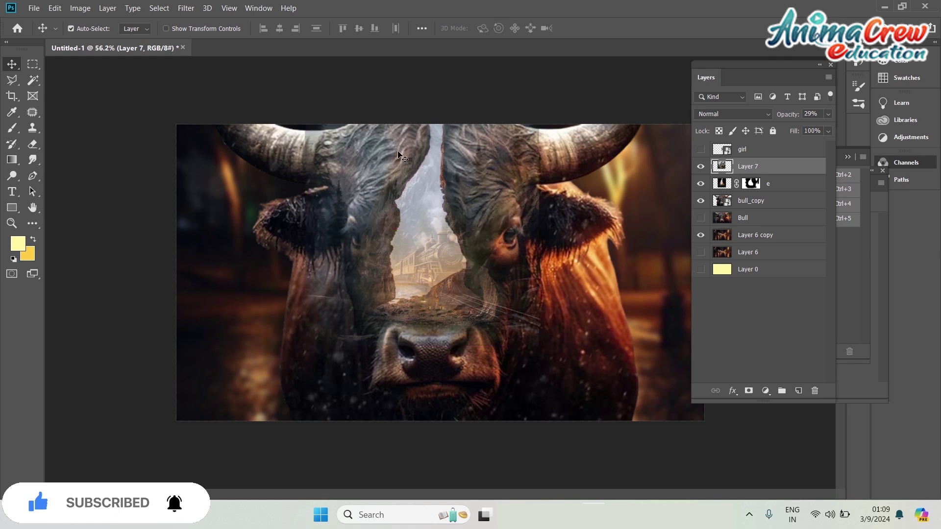
Add a layer mask to Layer 7 and paint with black to hide the landscape over the bull's face around the cave opening
click(749, 391)
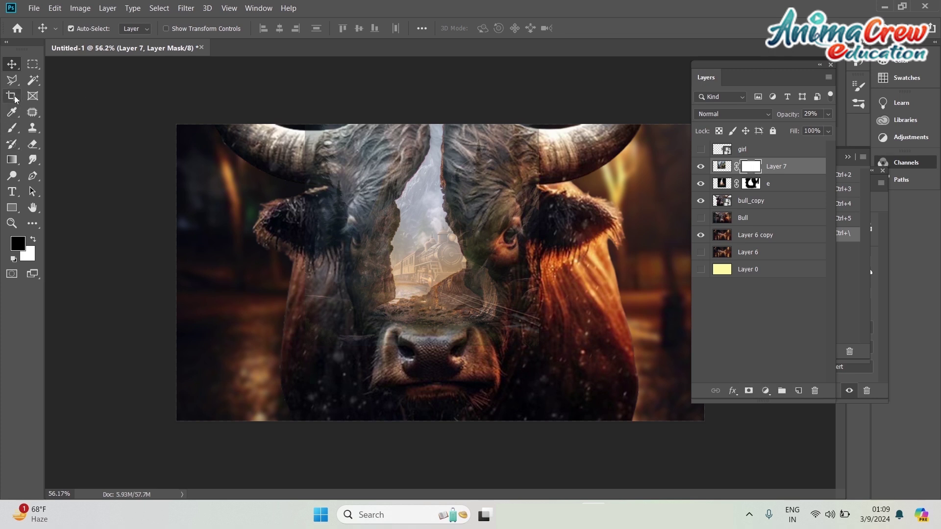
click(10, 132)
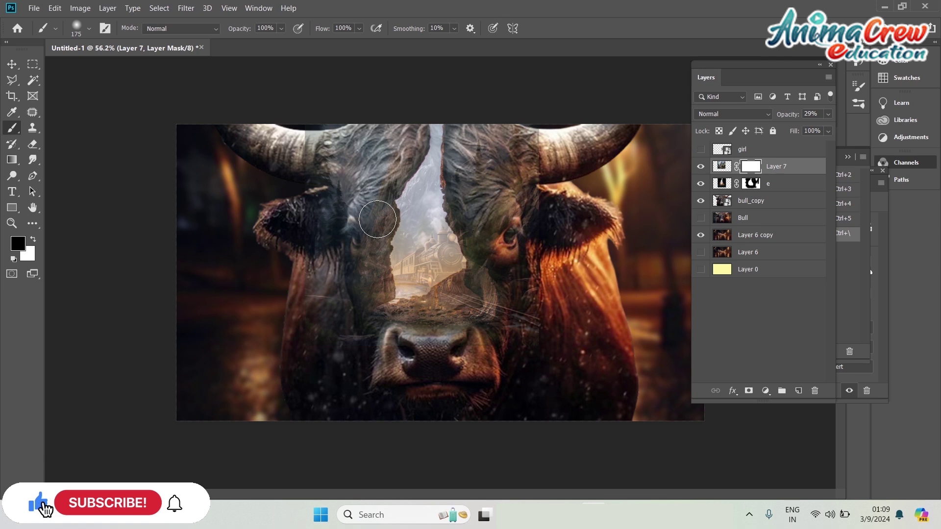
mouse_move(377, 219)
mouse_down()
mouse_move(358, 306)
mouse_move(362, 233)
mouse_move(408, 121)
mouse_move(412, 148)
mouse_move(392, 175)
mouse_up()
drag(379, 206, 374, 248)
mouse_move(348, 335)
mouse_down()
mouse_move(326, 271)
mouse_move(317, 159)
mouse_move(334, 313)
mouse_move(371, 339)
mouse_move(362, 341)
mouse_move(347, 330)
mouse_move(435, 353)
mouse_move(508, 344)
mouse_move(521, 318)
mouse_move(518, 269)
mouse_up()
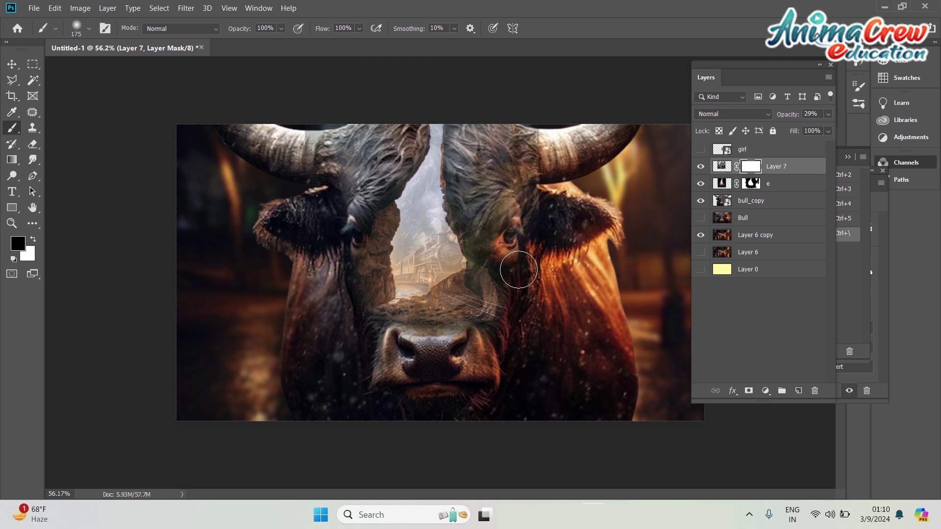
mouse_move(513, 316)
mouse_down()
mouse_move(510, 325)
mouse_move(508, 269)
mouse_move(491, 239)
mouse_move(518, 248)
mouse_move(505, 223)
mouse_move(523, 143)
mouse_move(539, 194)
mouse_up()
mouse_move(412, 116)
mouse_down()
mouse_move(318, 192)
mouse_move(365, 116)
mouse_up()
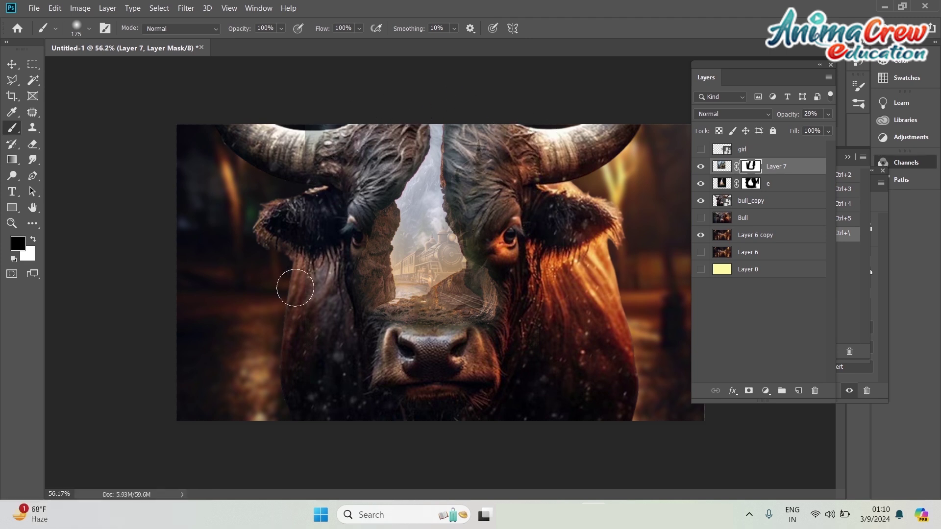
Check the masked train landscape on Layer 7 at 100% opacity and reduce the layer's opacity to 55%
click(827, 115)
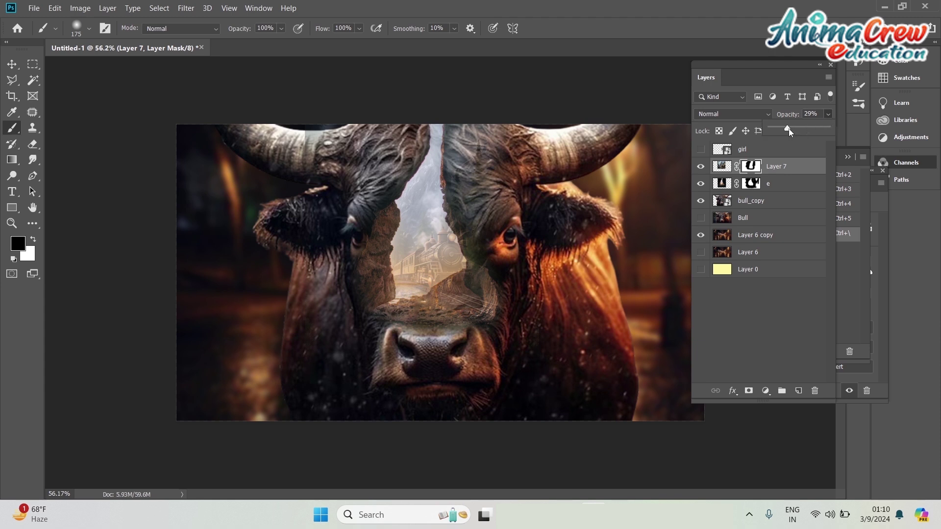
click(391, 128)
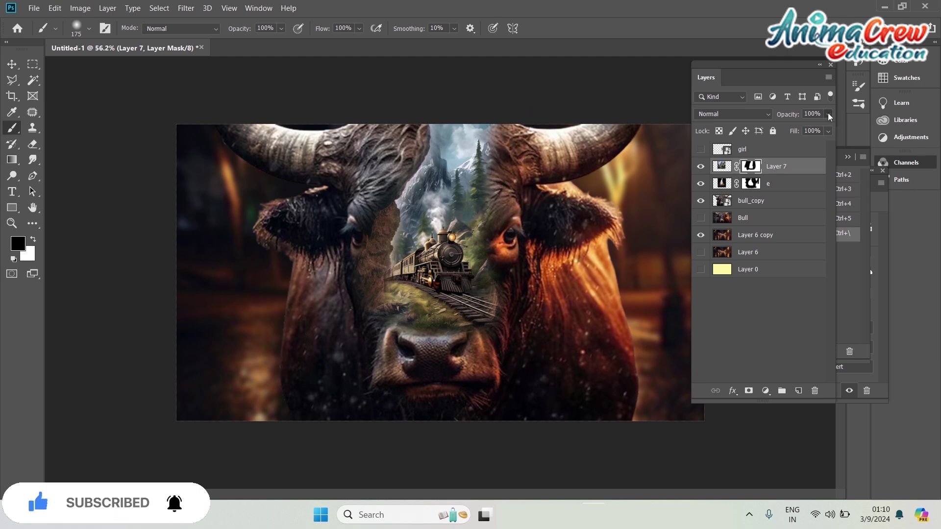
drag(815, 129, 802, 129)
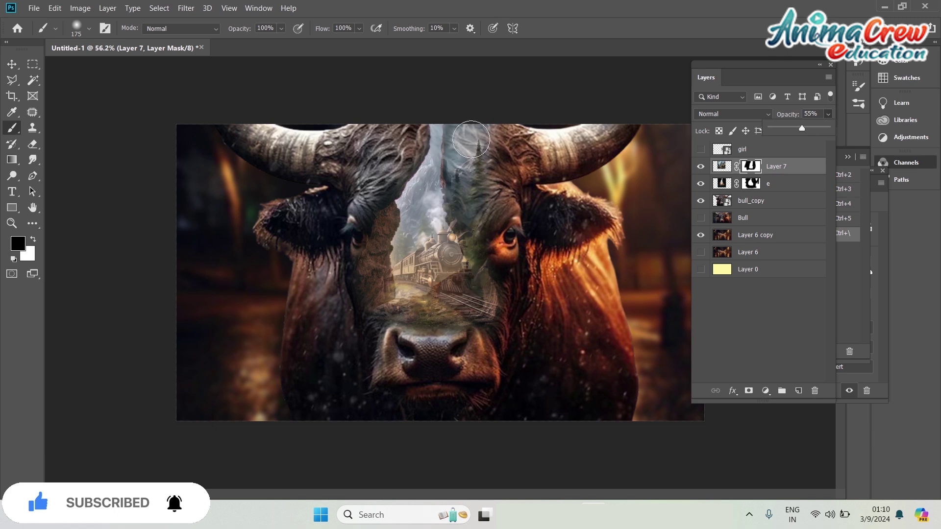